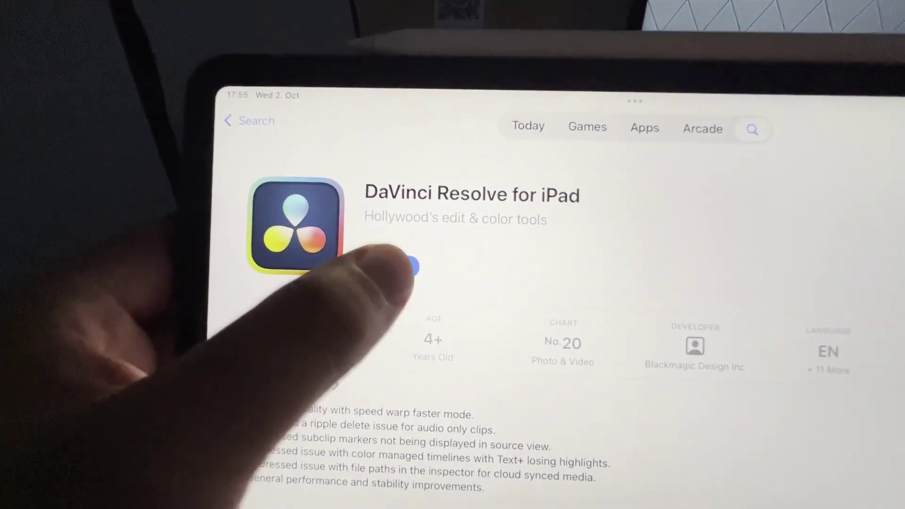
Step: Download the DaVinci Resolve update, then launch the app into an untitled project
left_click(398, 276)
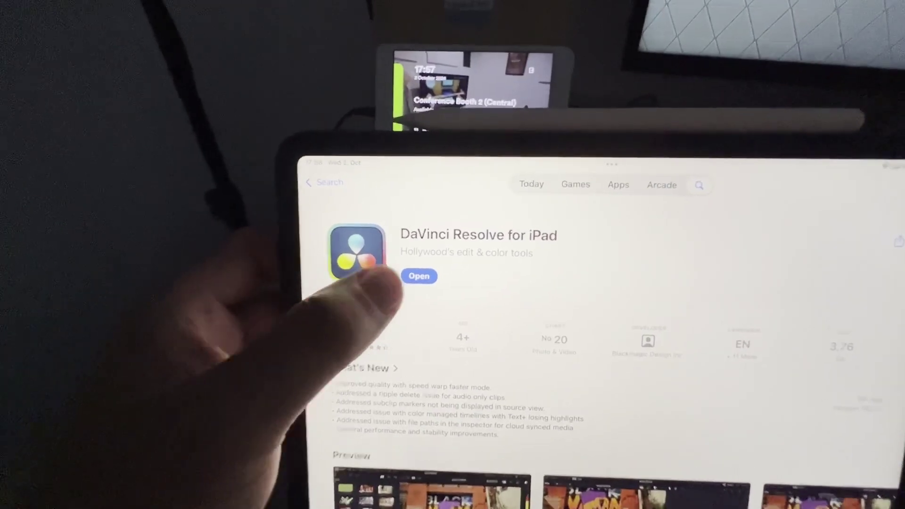
left_click(419, 276)
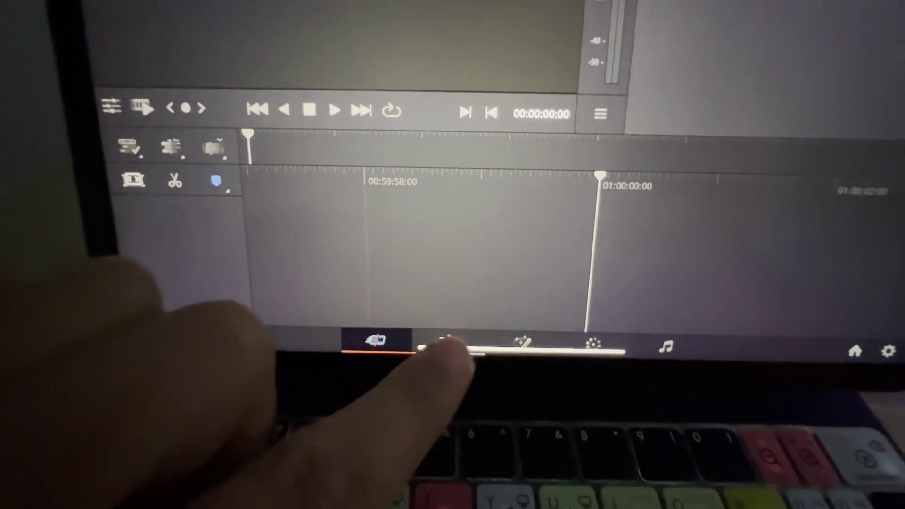
Step: Go from the Cut page through the Edit page to the empty Fusion page
left_click(448, 340)
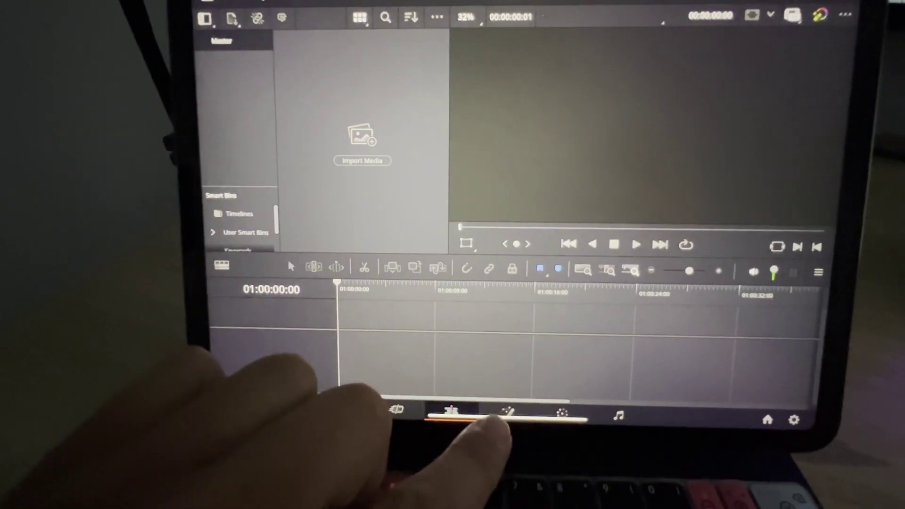
left_click(504, 410)
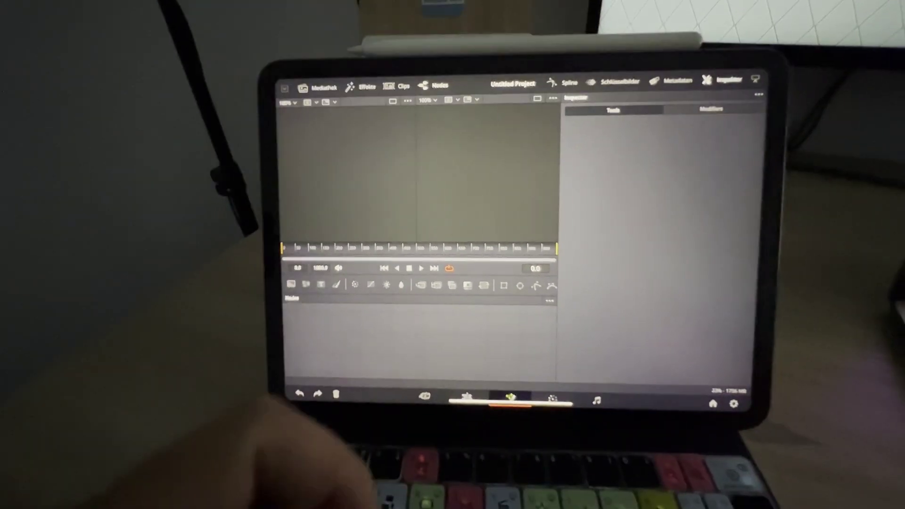